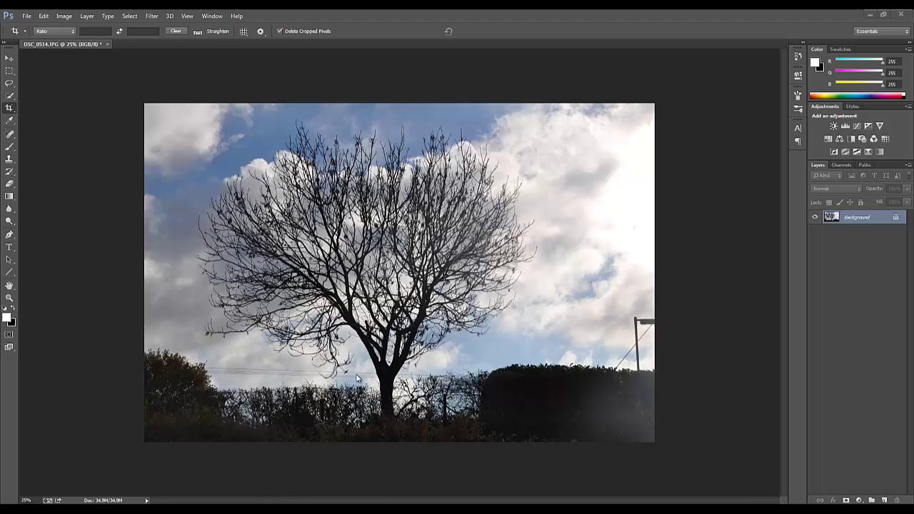
# - Add a Brightness/Contrast adjustment with Brightness 0 and Contrast 100 to darken the tree
pyautogui.click(835, 125)
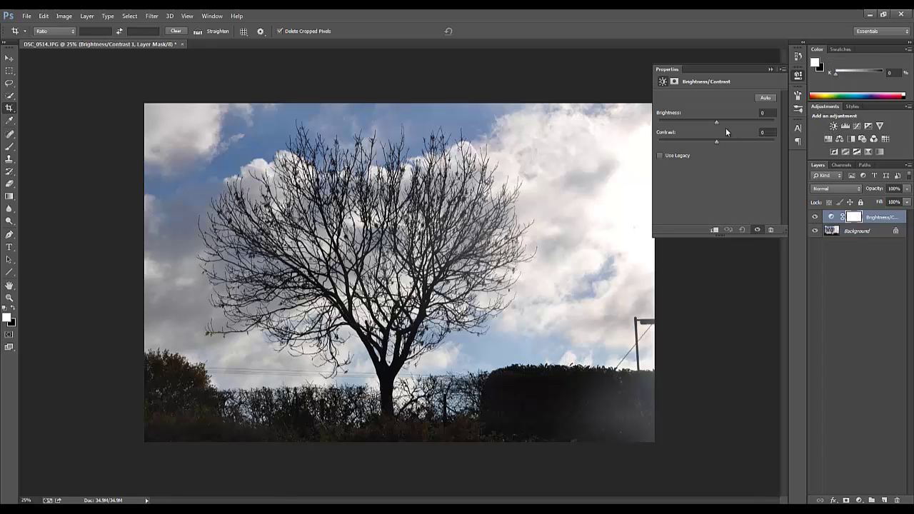
pyautogui.moveTo(715, 122); pyautogui.dragTo(809, 147)
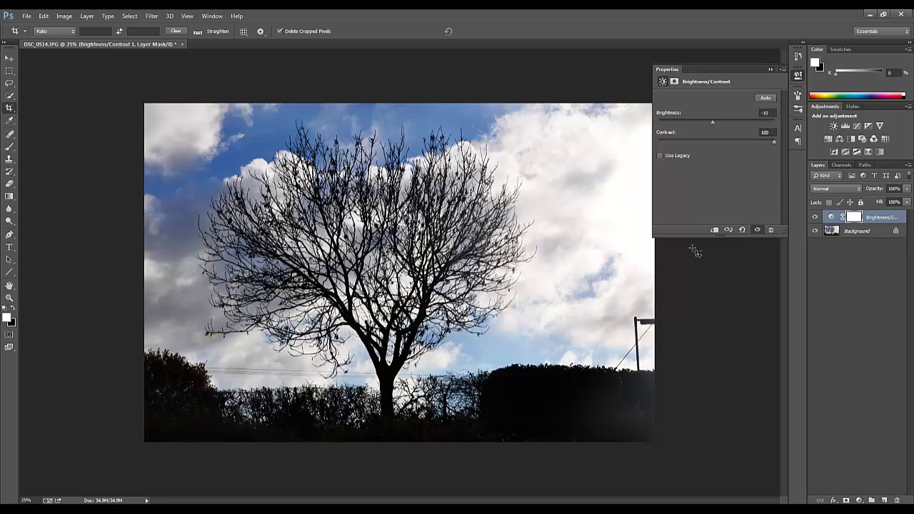
pyautogui.click(742, 230)
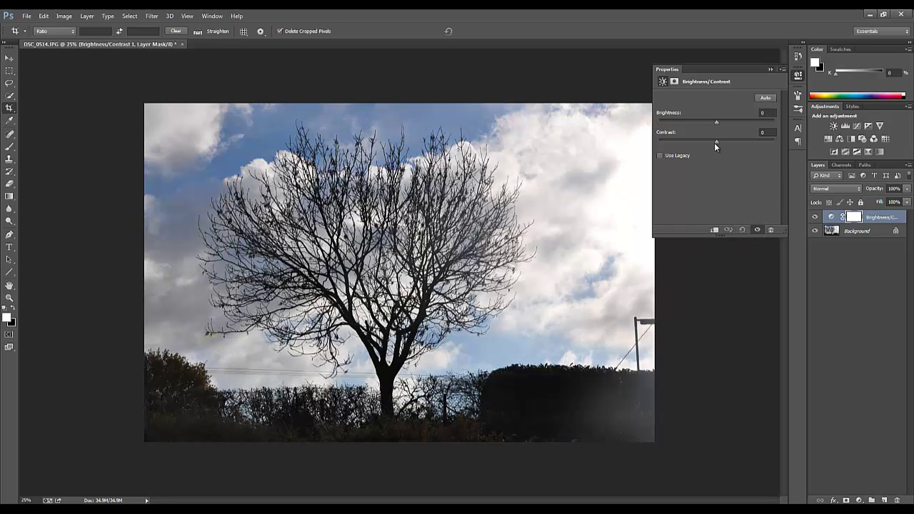
pyautogui.moveTo(714, 142); pyautogui.dragTo(787, 148)
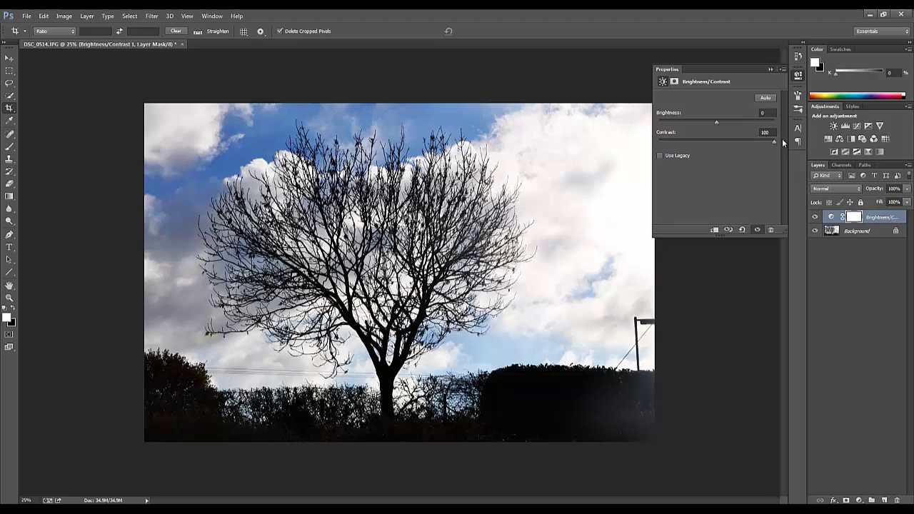
pyautogui.click(770, 69)
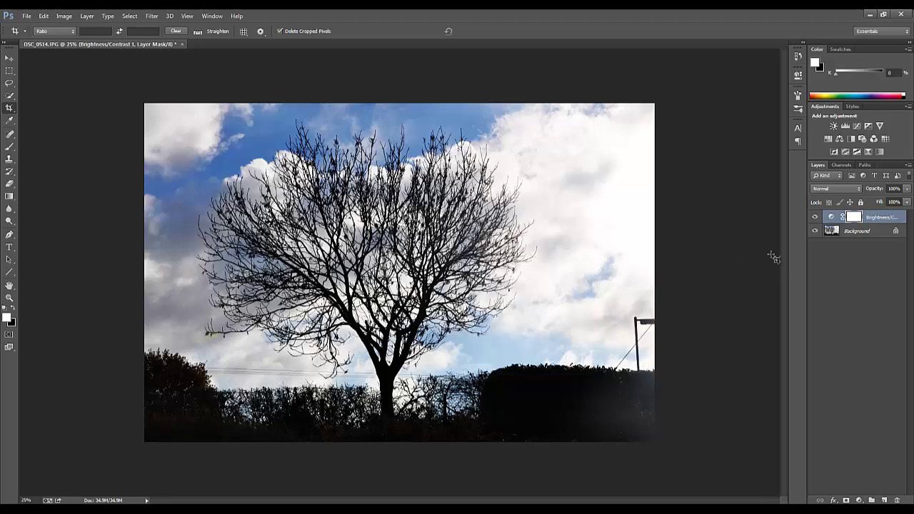
# - Stamp the visible layers into a merged layer and paint white over the lower-left trees and right-side hedge
pyautogui.hotkey('ctrl', 'alt', 'shift', 'e')
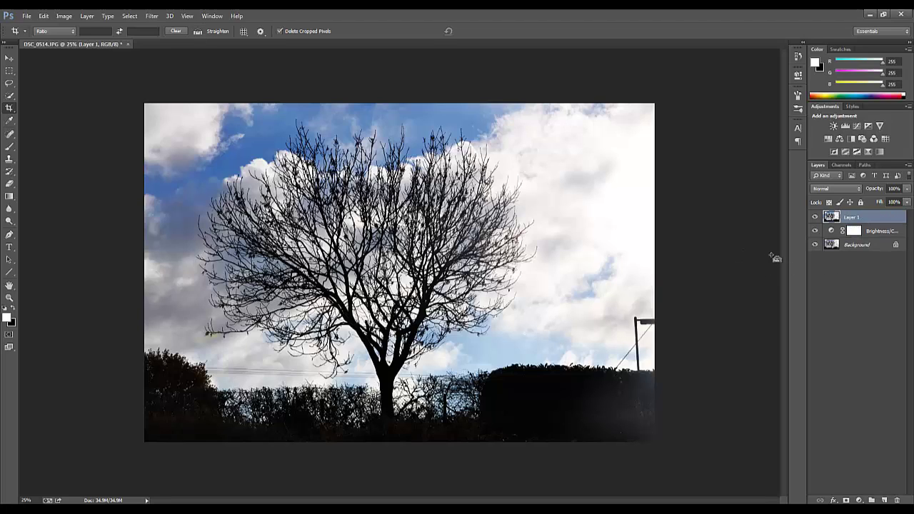
pyautogui.press('b')
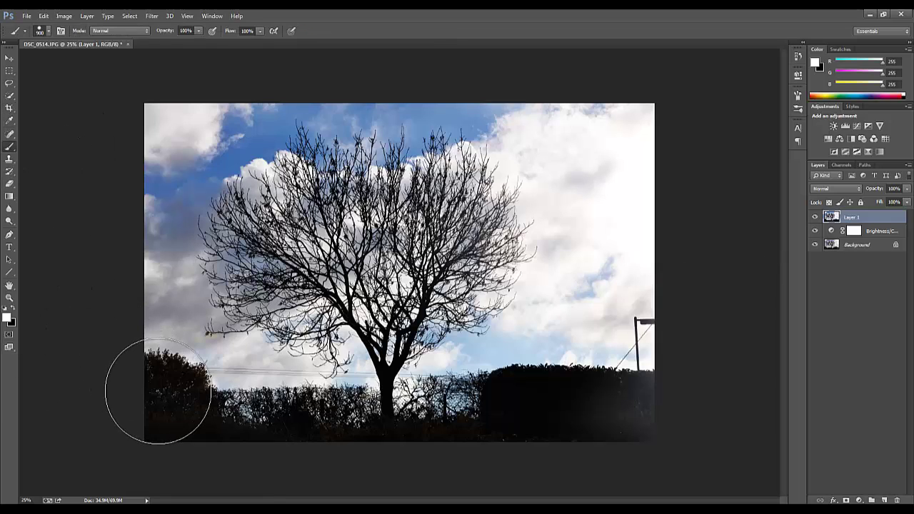
pyautogui.moveTo(157, 392)
pyautogui.mouseDown()
pyautogui.moveTo(205, 393)
pyautogui.moveTo(310, 439)
pyautogui.moveTo(322, 436)
pyautogui.moveTo(316, 418)
pyautogui.moveTo(320, 438)
pyautogui.mouseUp()
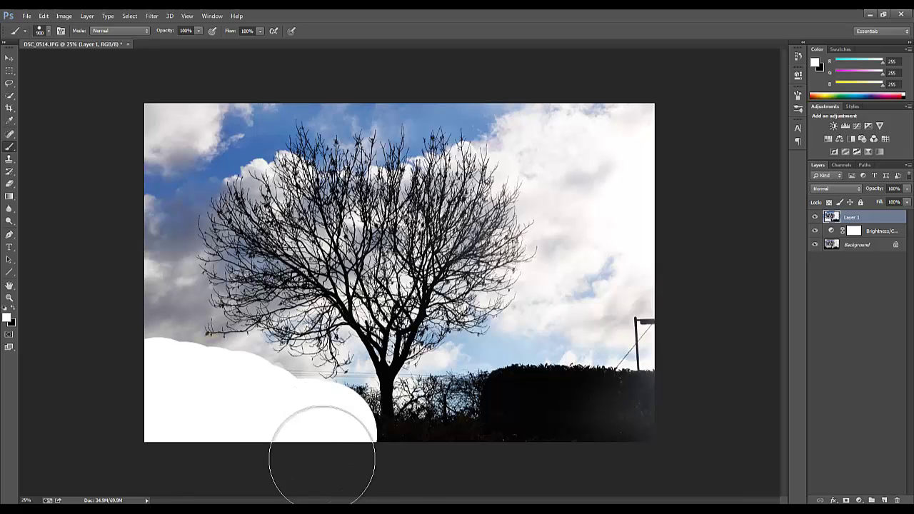
pyautogui.moveTo(449, 413)
pyautogui.mouseDown()
pyautogui.moveTo(638, 404)
pyautogui.moveTo(676, 244)
pyautogui.moveTo(666, 104)
pyautogui.moveTo(642, 124)
pyautogui.moveTo(593, 360)
pyautogui.moveTo(591, 176)
pyautogui.moveTo(574, 96)
pyautogui.mouseUp()
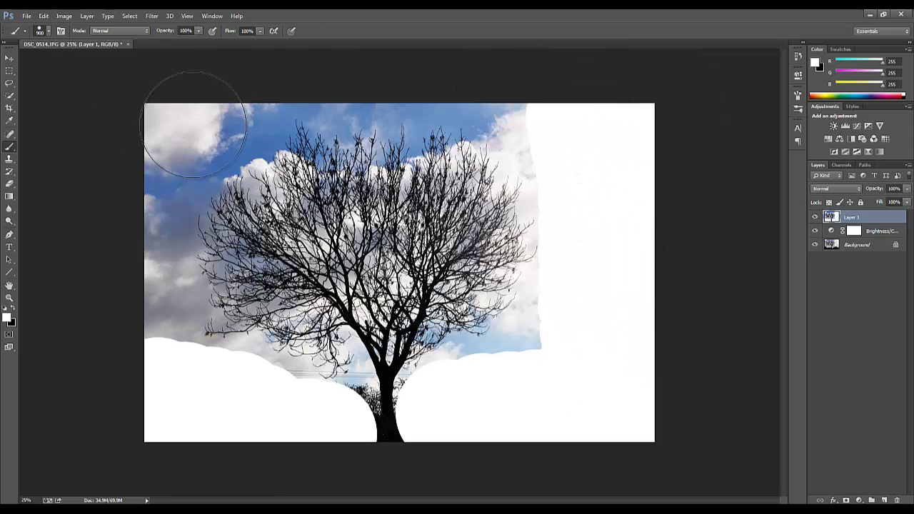
# - Paint white over the top-left sky, top edge and bottom near the trunk, then select the whole canvas
pyautogui.moveTo(198, 133)
pyautogui.mouseDown()
pyautogui.moveTo(171, 133)
pyautogui.moveTo(162, 177)
pyautogui.moveTo(132, 199)
pyautogui.moveTo(145, 273)
pyautogui.moveTo(147, 314)
pyautogui.mouseUp()
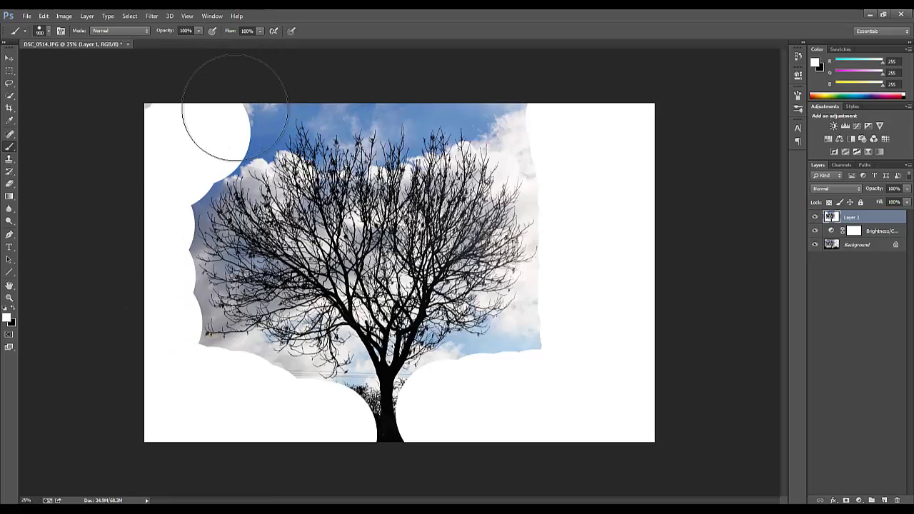
pyautogui.moveTo(214, 112); pyautogui.dragTo(240, 106)
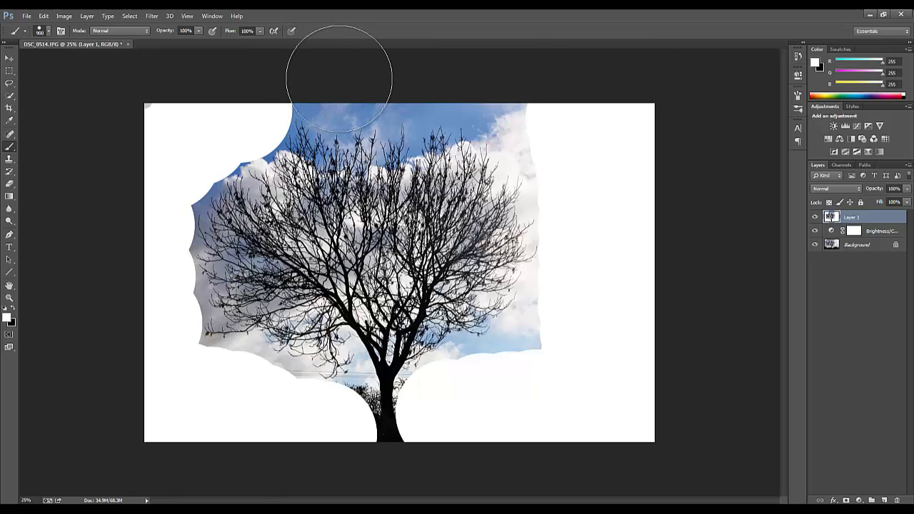
pyautogui.moveTo(339, 77)
pyautogui.mouseDown()
pyautogui.moveTo(524, 67)
pyautogui.moveTo(513, 78)
pyautogui.moveTo(585, 187)
pyautogui.moveTo(579, 183)
pyautogui.moveTo(586, 172)
pyautogui.moveTo(615, 210)
pyautogui.moveTo(579, 458)
pyautogui.moveTo(587, 369)
pyautogui.moveTo(561, 334)
pyautogui.moveTo(571, 304)
pyautogui.moveTo(550, 398)
pyautogui.moveTo(530, 374)
pyautogui.moveTo(535, 364)
pyautogui.moveTo(524, 385)
pyautogui.moveTo(472, 401)
pyautogui.moveTo(472, 392)
pyautogui.moveTo(496, 443)
pyautogui.mouseUp()
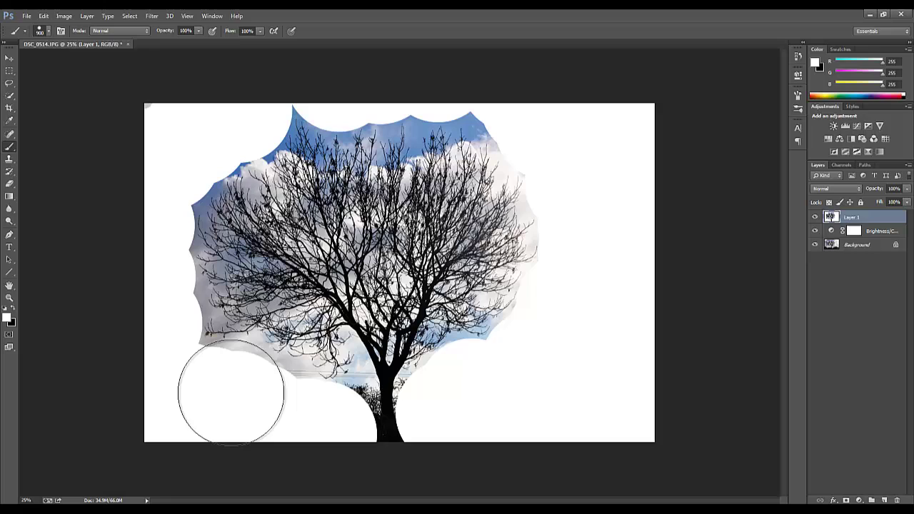
pyautogui.moveTo(231, 391); pyautogui.dragTo(323, 429)
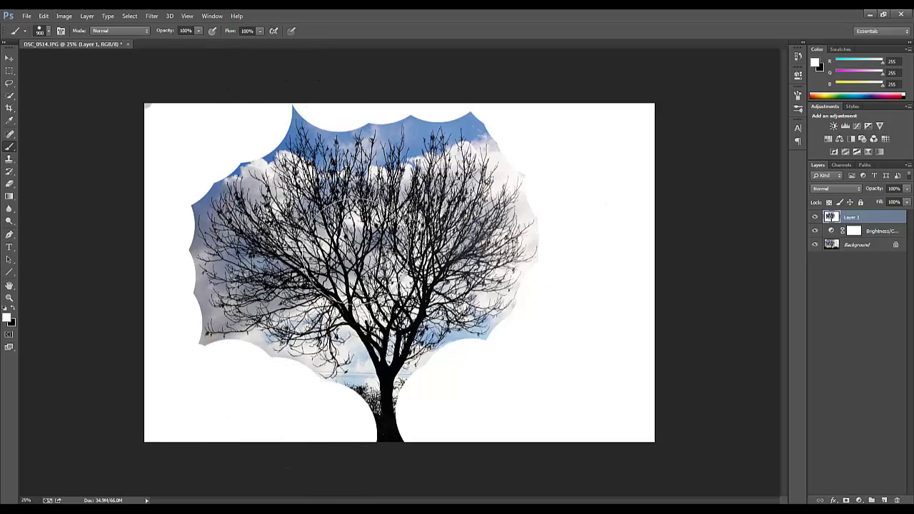
pyautogui.click(9, 58)
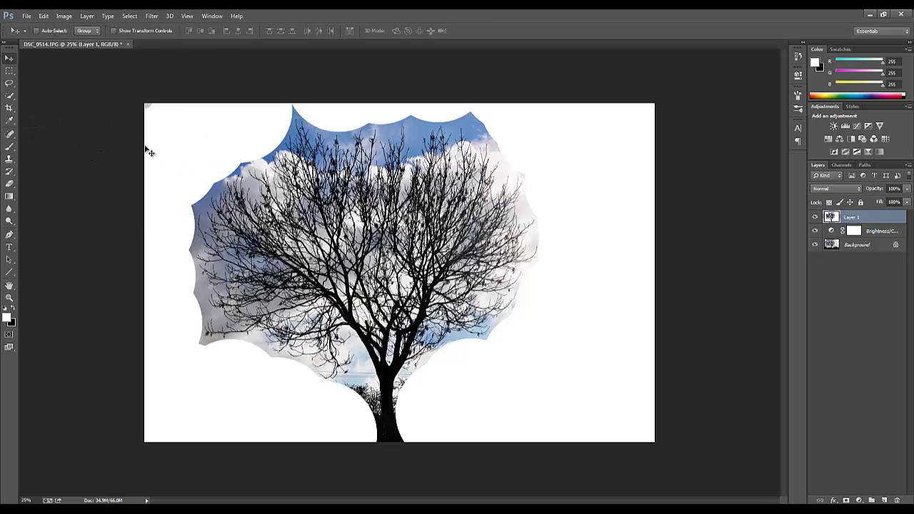
pyautogui.press('b')
pyautogui.click(9, 58)
pyautogui.hotkey('ctrl', 'a')
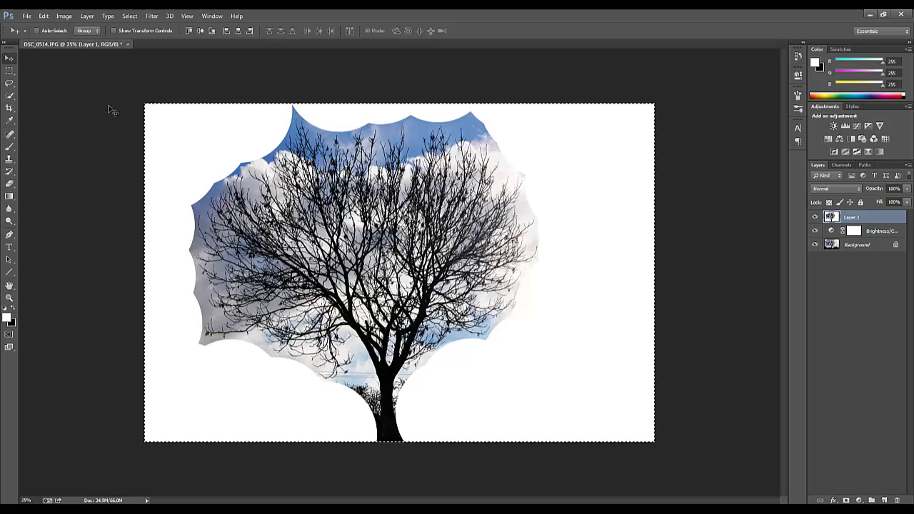
# - Create a 1280 × 780 px Illustrator document named 'Tree Vector' and paste the tree image into it
pyautogui.hotkey('alt', 'Tab')
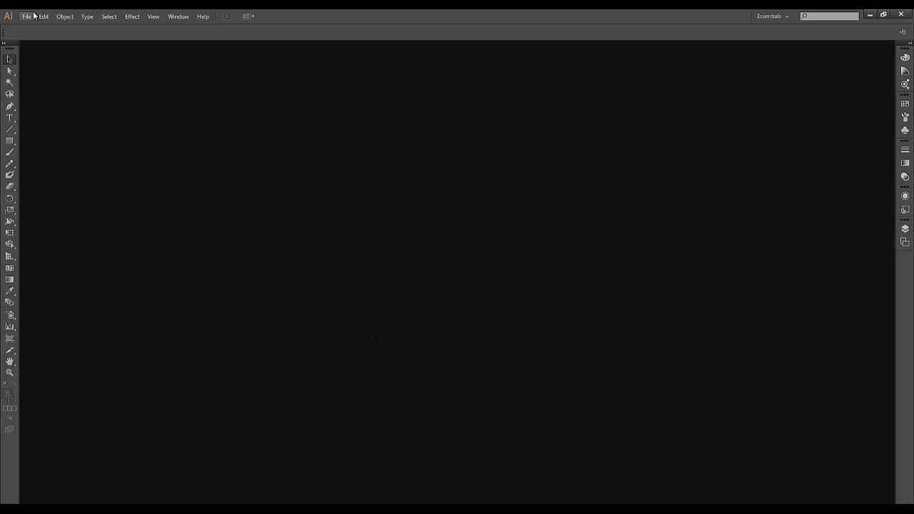
pyautogui.click(34, 15)
pyautogui.click(41, 26)
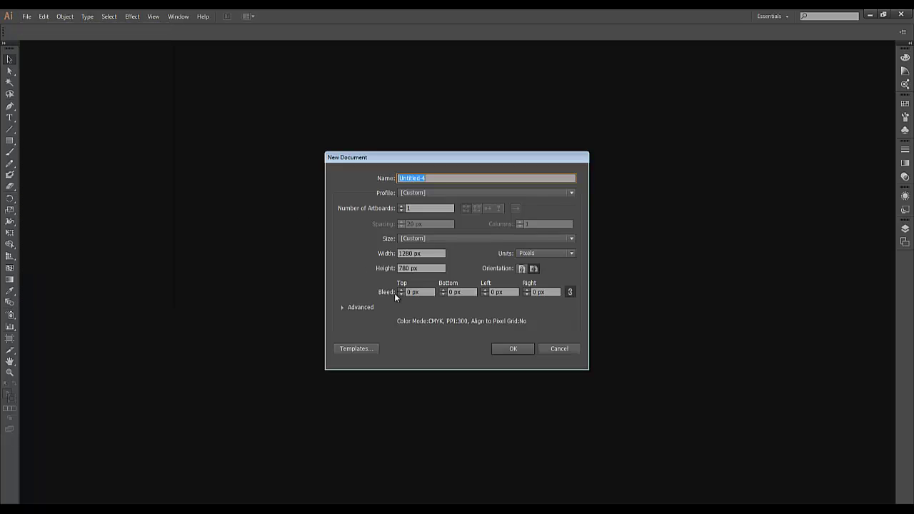
pyautogui.write('Tree Vector')
pyautogui.press('Return')
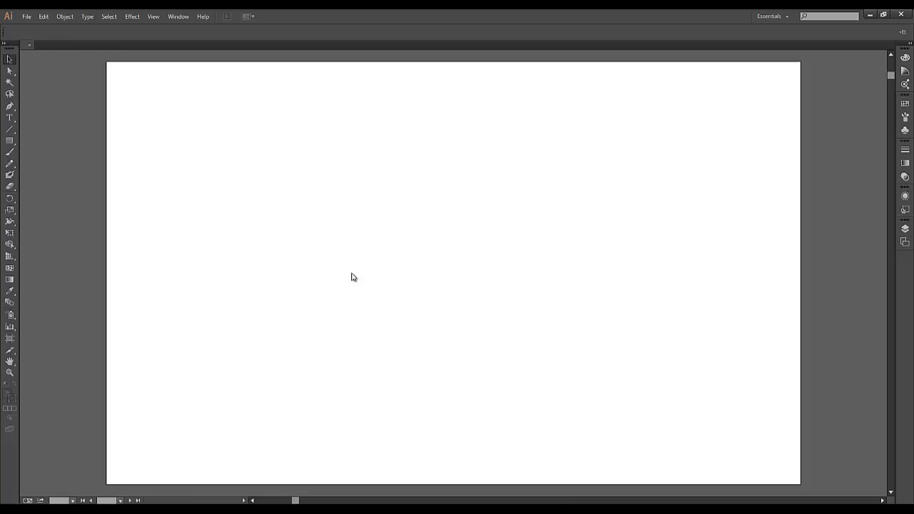
pyautogui.hotkey('ctrl', 'v')
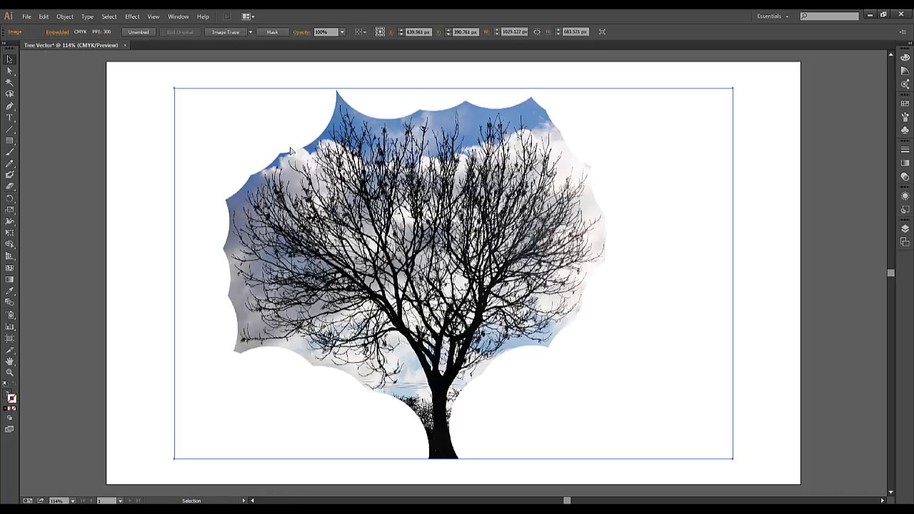
pyautogui.click(151, 119)
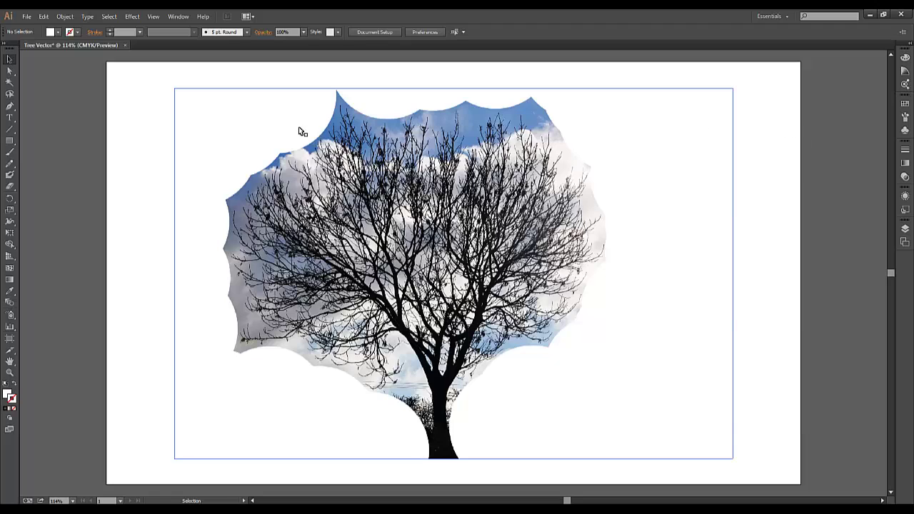
# - Open the Image Trace panel for the selected tree image and show its preset list
pyautogui.click(179, 16)
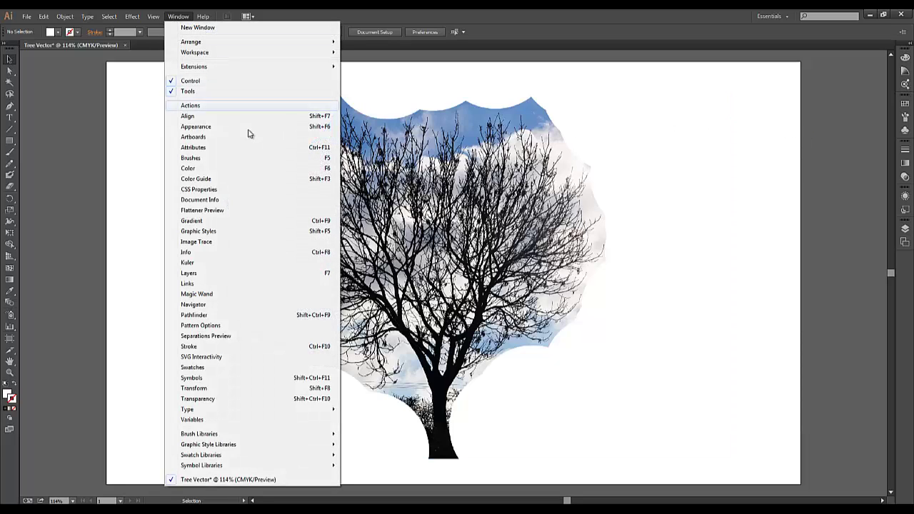
pyautogui.click(196, 242)
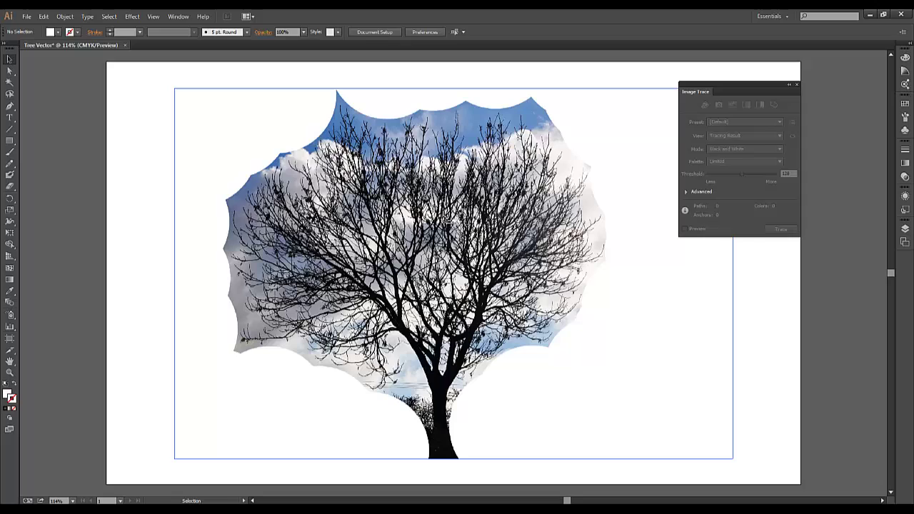
pyautogui.click(622, 248)
pyautogui.moveTo(765, 87); pyautogui.dragTo(825, 89)
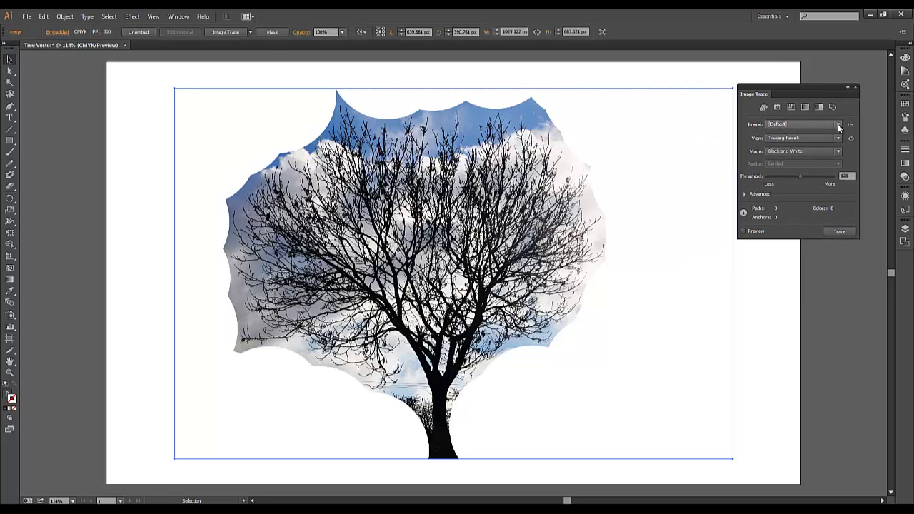
pyautogui.click(808, 126)
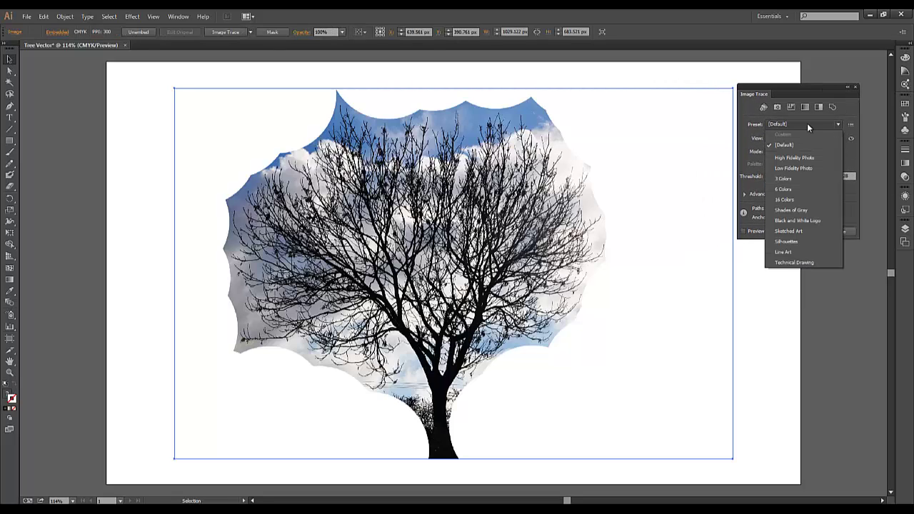
# - Trace the tree image with the 16 Colors preset
pyautogui.click(787, 200)
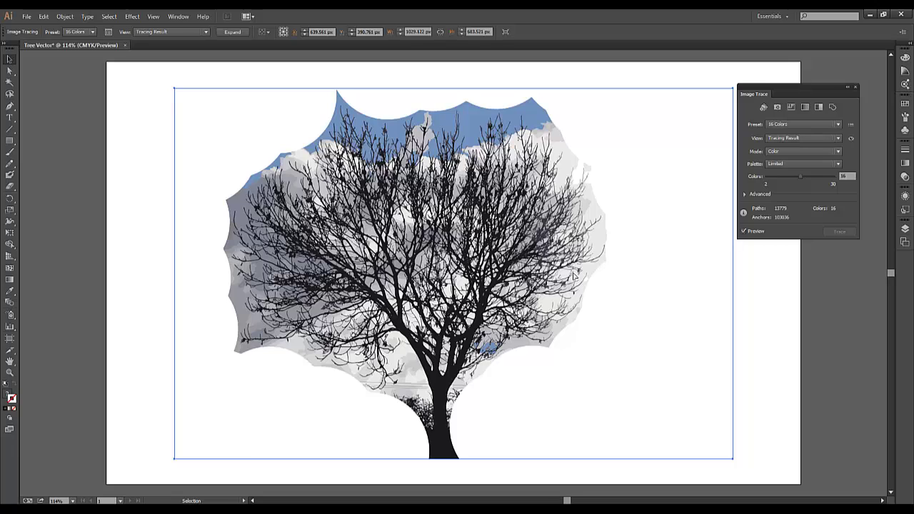
# - Expand the traced tree artwork into editable paths
pyautogui.click(135, 88)
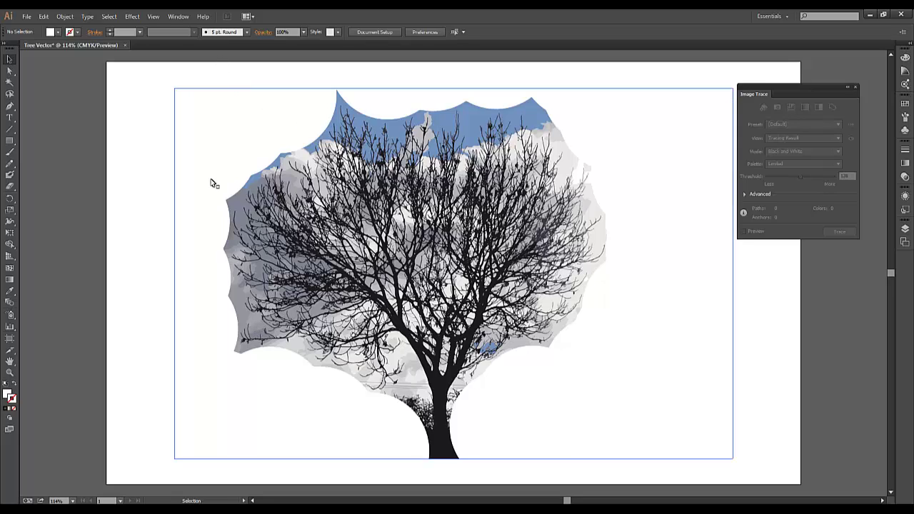
pyautogui.hotkey('ctrl', 'a')
pyautogui.click(64, 16)
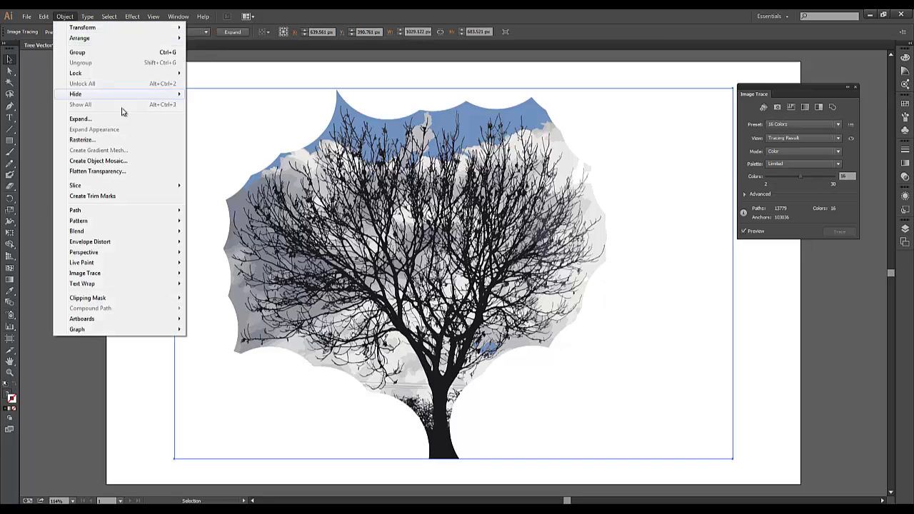
pyautogui.click(111, 172)
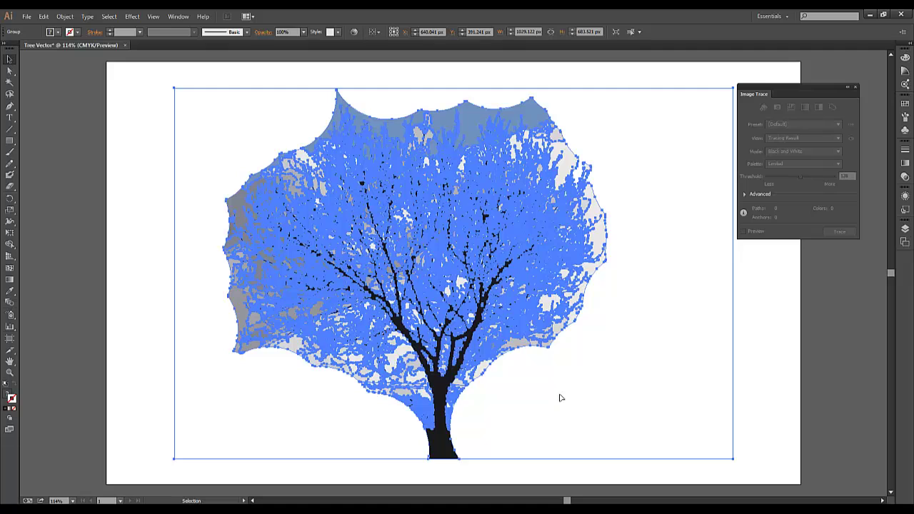
pyautogui.click(143, 107)
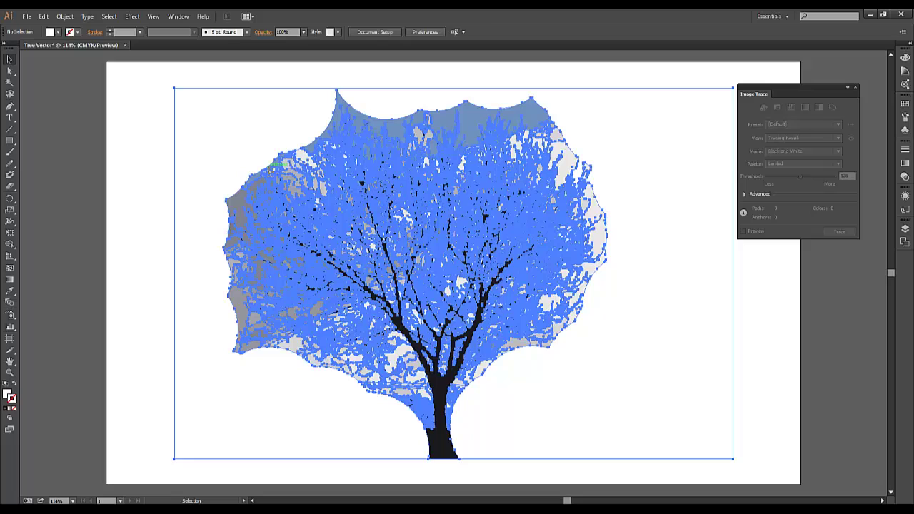
# - Zoom into the upper-left branches and delete the cloud shape behind them using Direct Selection
pyautogui.click(10, 71)
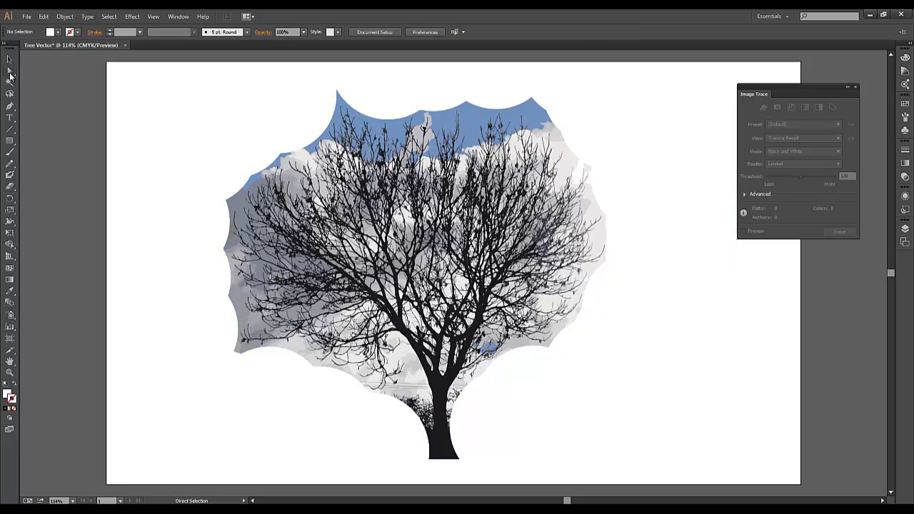
pyautogui.click(293, 187)
pyautogui.press('z')
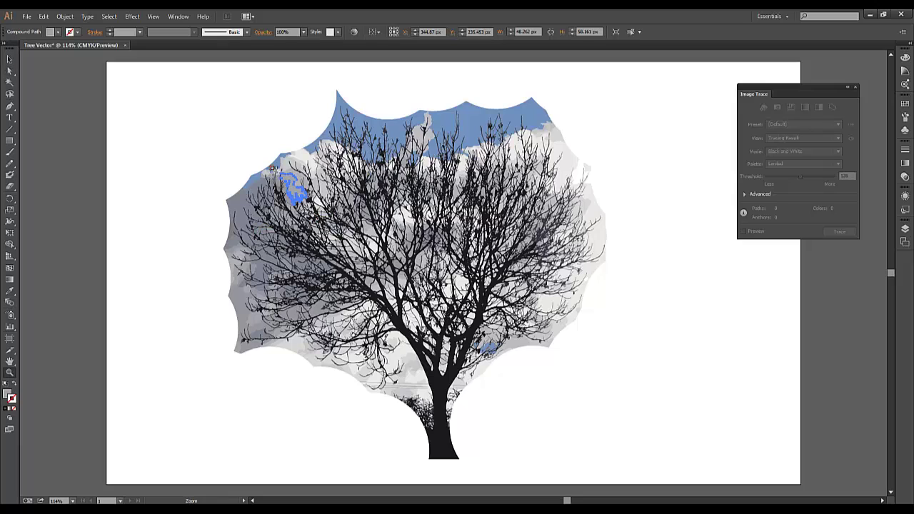
pyautogui.moveTo(273, 169); pyautogui.dragTo(337, 197)
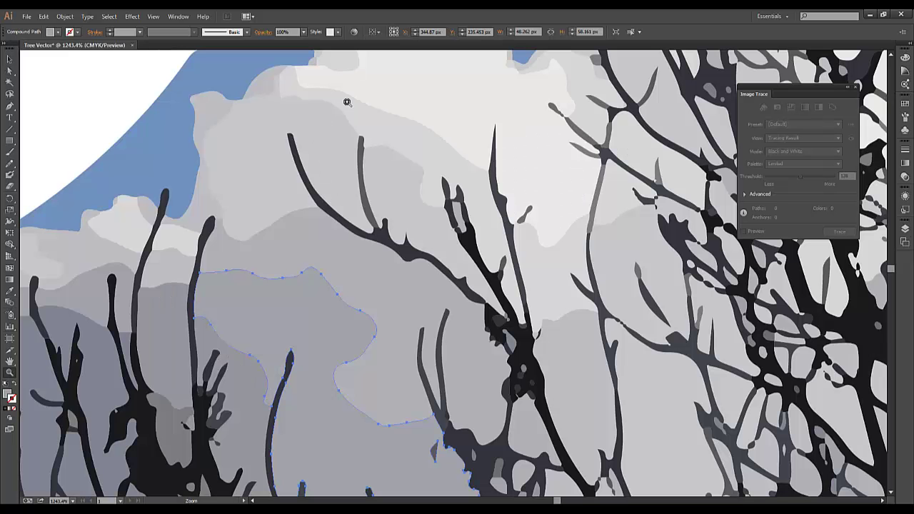
pyautogui.press('a')
pyautogui.click(245, 193)
pyautogui.press('Delete')
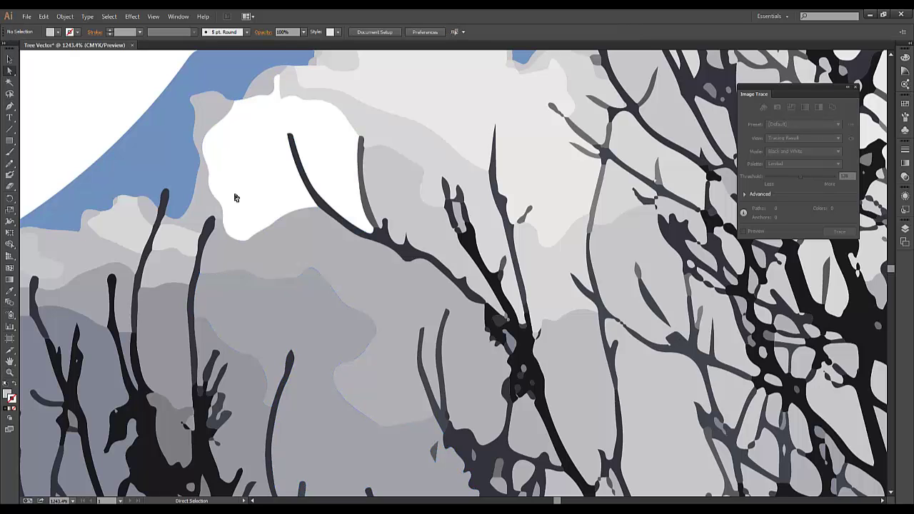
# - Delete three more grey cloud shapes, then fit the whole artboard back in view
pyautogui.click(311, 247)
pyautogui.press('Delete')
pyautogui.click(295, 313)
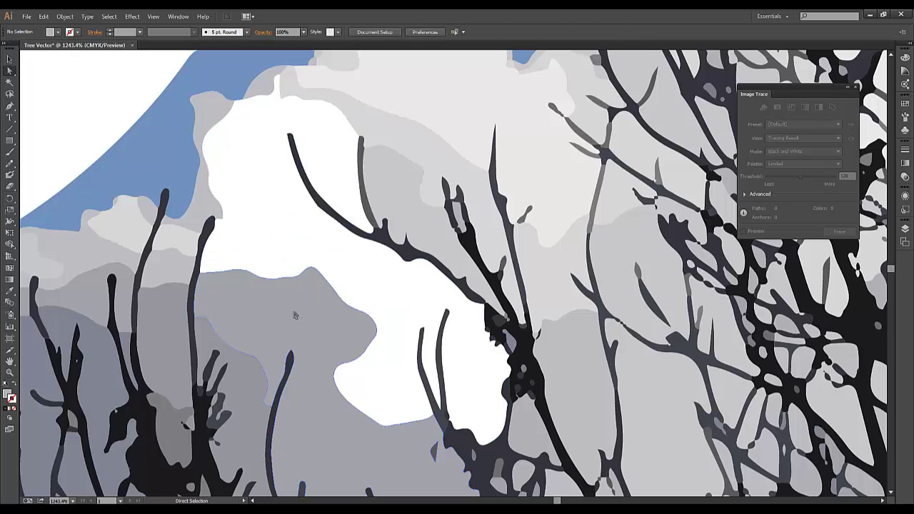
pyautogui.press('Delete')
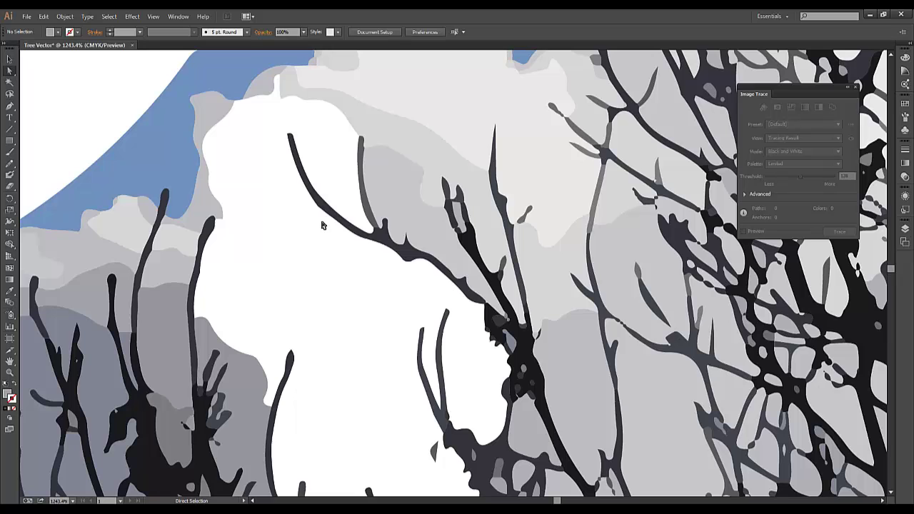
pyautogui.click(459, 101)
pyautogui.press('Delete')
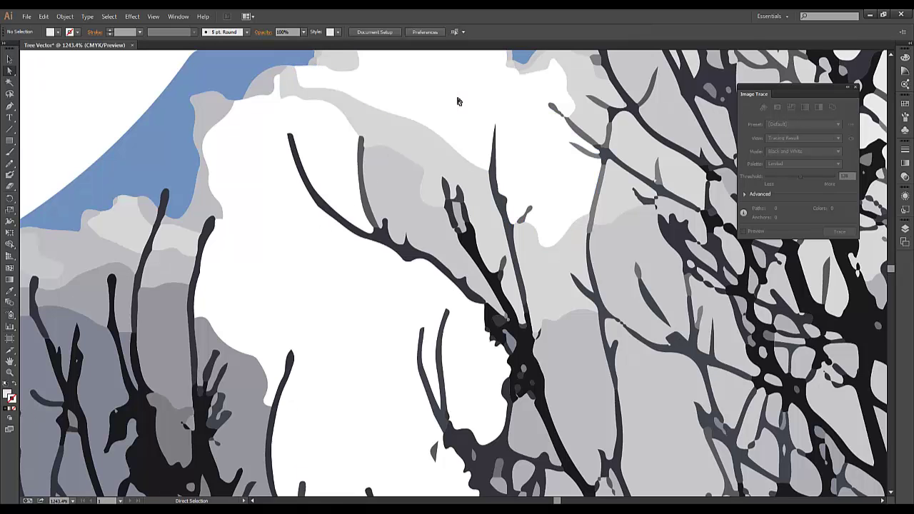
pyautogui.hotkey('ctrl', '-')
pyautogui.hotkey('ctrl', '0')
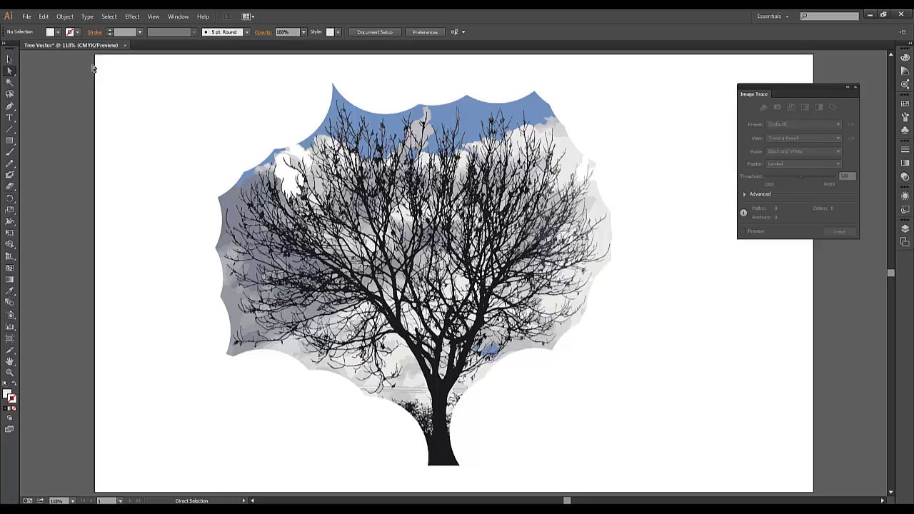
# - Use the Magic Wand to select and delete the pale and grey cloud shapes
pyautogui.click(9, 82)
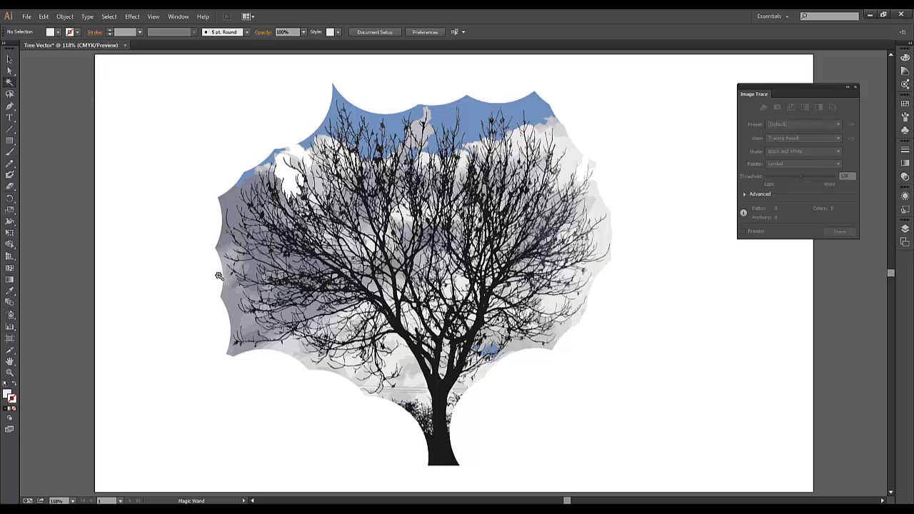
pyautogui.click(226, 300)
pyautogui.keyDown('shift'); pyautogui.click(183, 294); pyautogui.keyUp('shift')
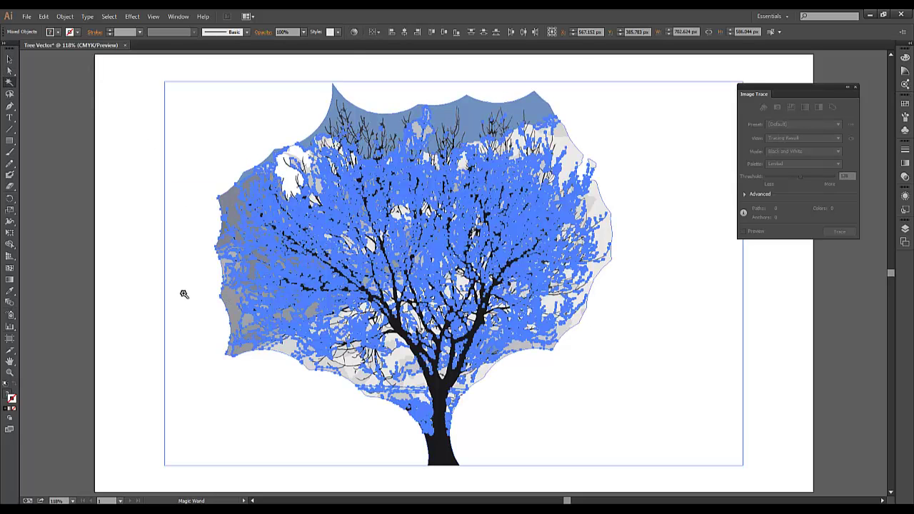
pyautogui.press('Delete')
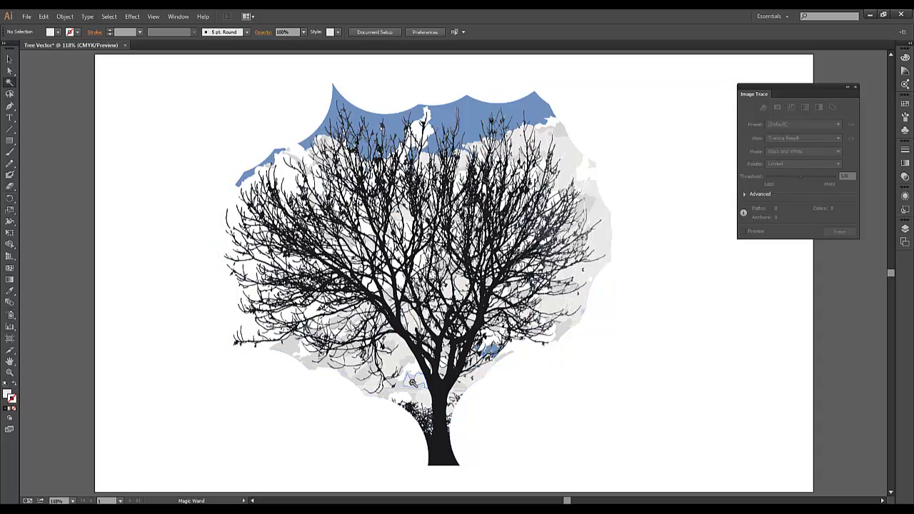
pyautogui.click(401, 355)
pyautogui.press('Delete')
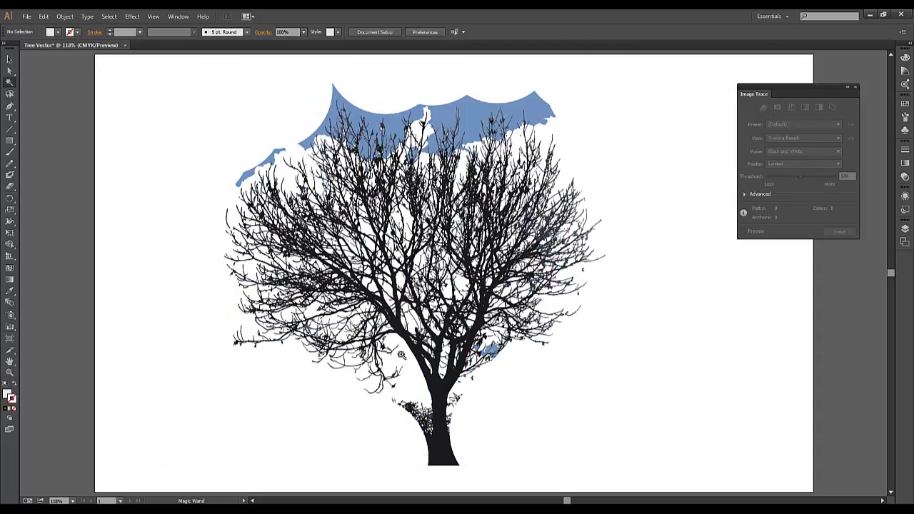
# - Delete the blue sky shapes and zoom in on the branches to check for leftovers
pyautogui.click(539, 97)
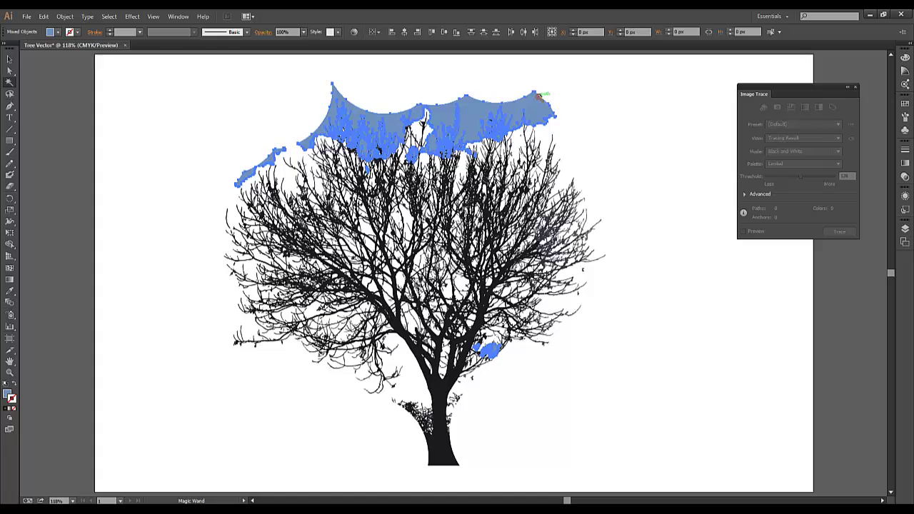
pyautogui.press('Delete')
pyautogui.click(547, 179)
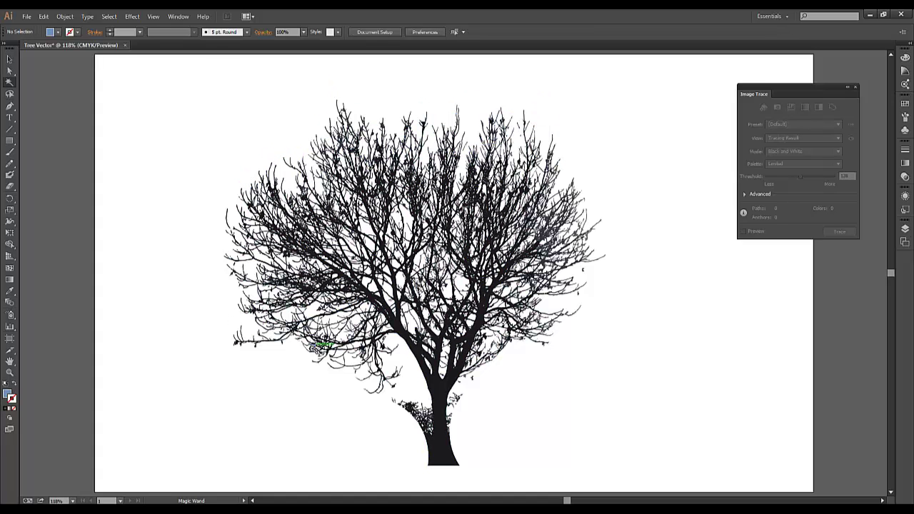
pyautogui.hotkey('ctrl', 'shift', 'a')
pyautogui.press('z')
pyautogui.moveTo(295, 335); pyautogui.dragTo(335, 372)
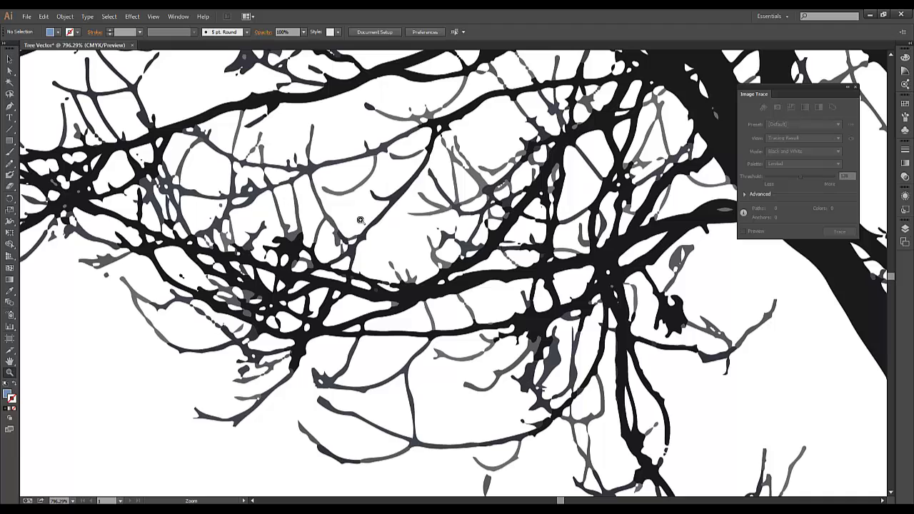
pyautogui.hotkey('ctrl', '0')
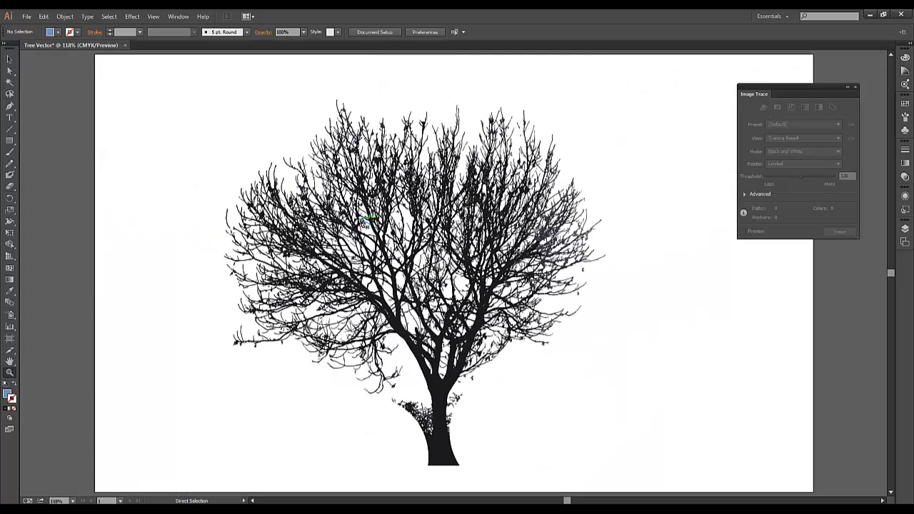
# - Erase the twig cluster left of the lower trunk and the small twigs to its right
pyautogui.click(9, 62)
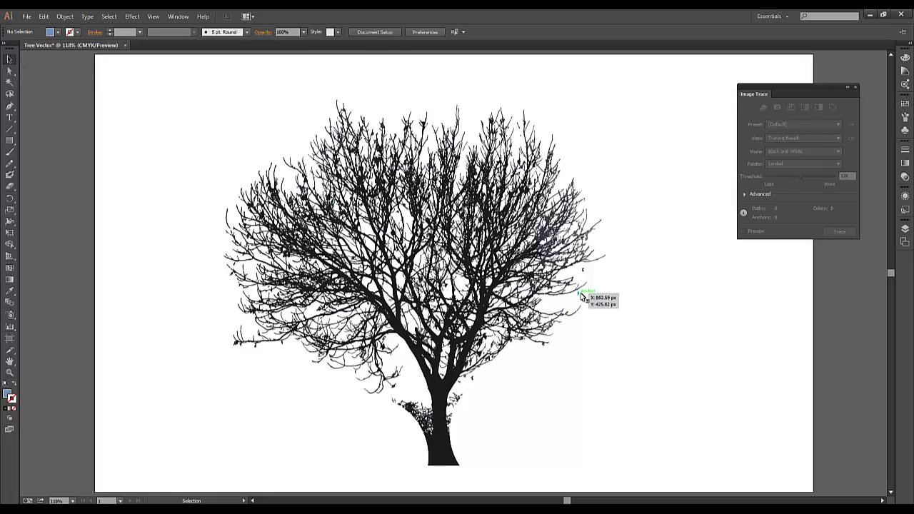
pyautogui.click(10, 186)
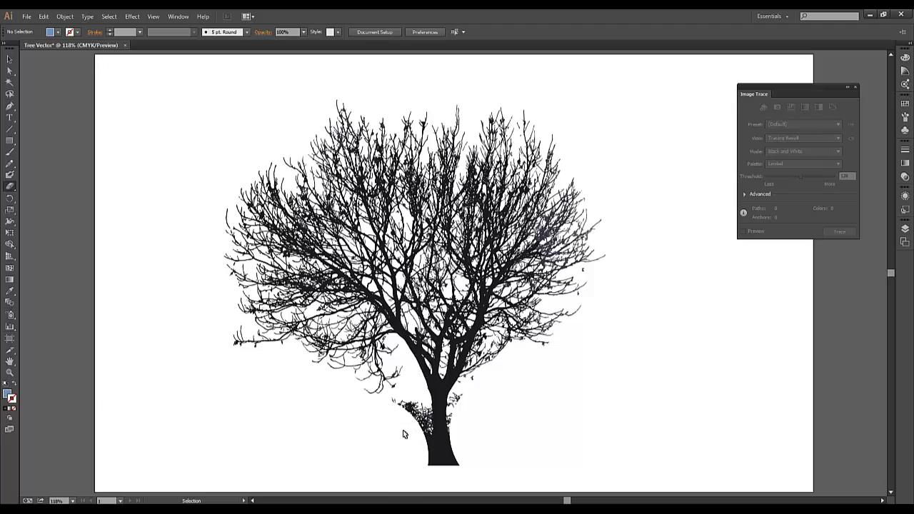
pyautogui.hotkey('ctrl', '+')
pyautogui.moveTo(445, 388); pyautogui.dragTo(478, 191)
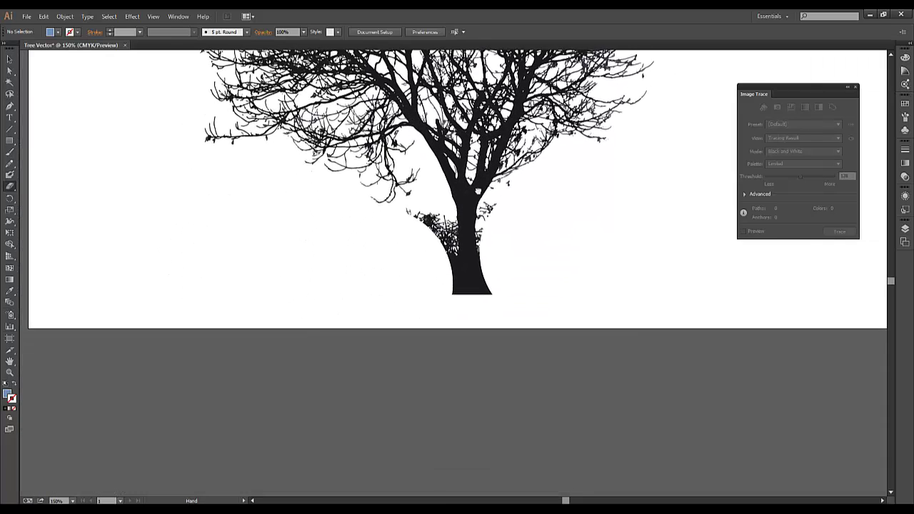
pyautogui.hotkey('ctrl', '+')
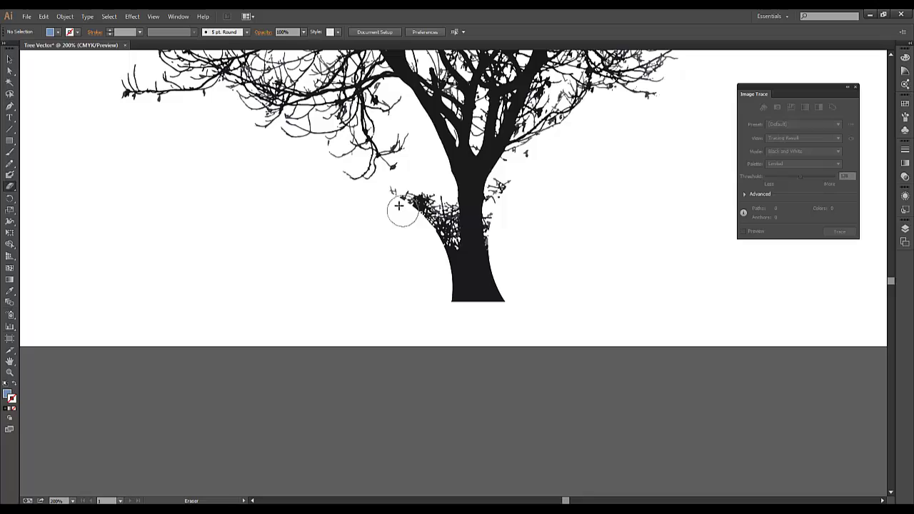
pyautogui.moveTo(412, 199)
pyautogui.mouseDown()
pyautogui.moveTo(444, 210)
pyautogui.moveTo(434, 307)
pyautogui.mouseUp()
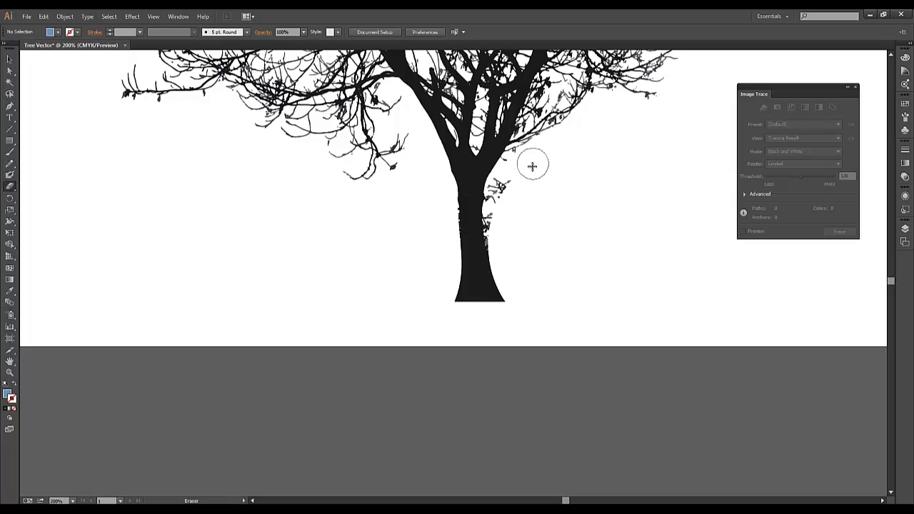
pyautogui.moveTo(532, 167)
pyautogui.mouseDown()
pyautogui.moveTo(500, 198)
pyautogui.moveTo(498, 232)
pyautogui.moveTo(522, 308)
pyautogui.mouseUp()
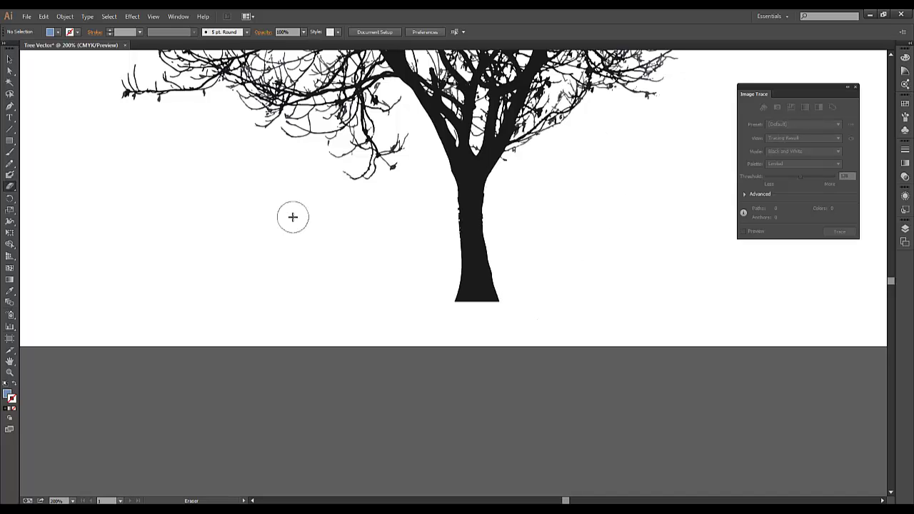
# - Select all the tree artwork at 100% zoom and pan to bring the whole tree into view
pyautogui.press('v')
pyautogui.hotkey('ctrl', 'a')
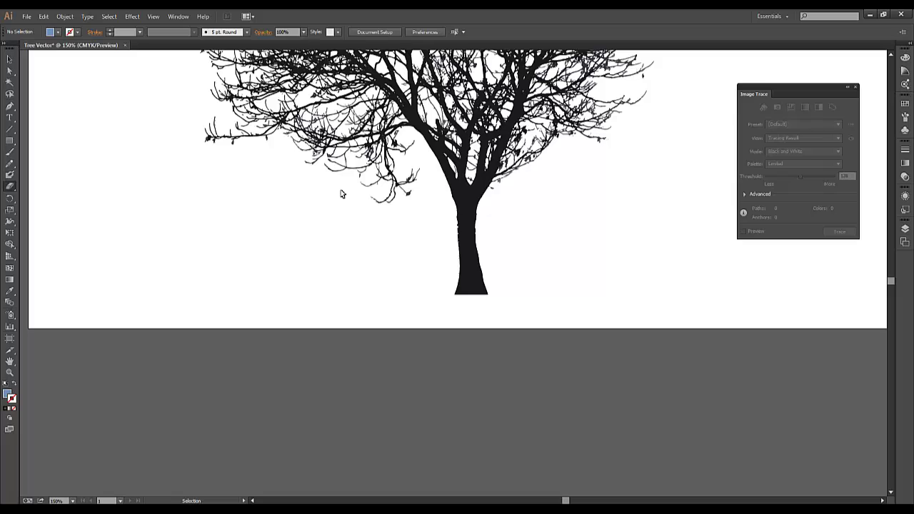
pyautogui.hotkey('ctrl', '1')
pyautogui.hotkey('shift', 'e')
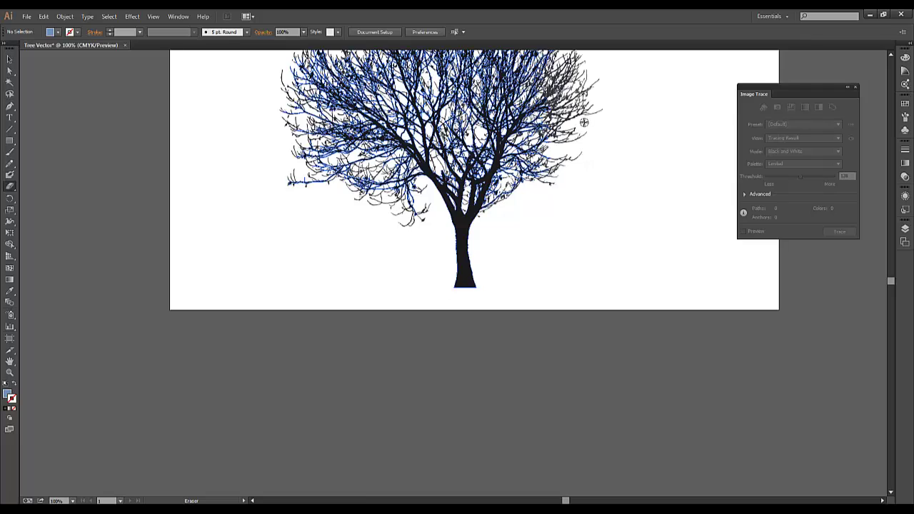
pyautogui.press('space')
pyautogui.moveTo(457, 143); pyautogui.dragTo(451, 262)
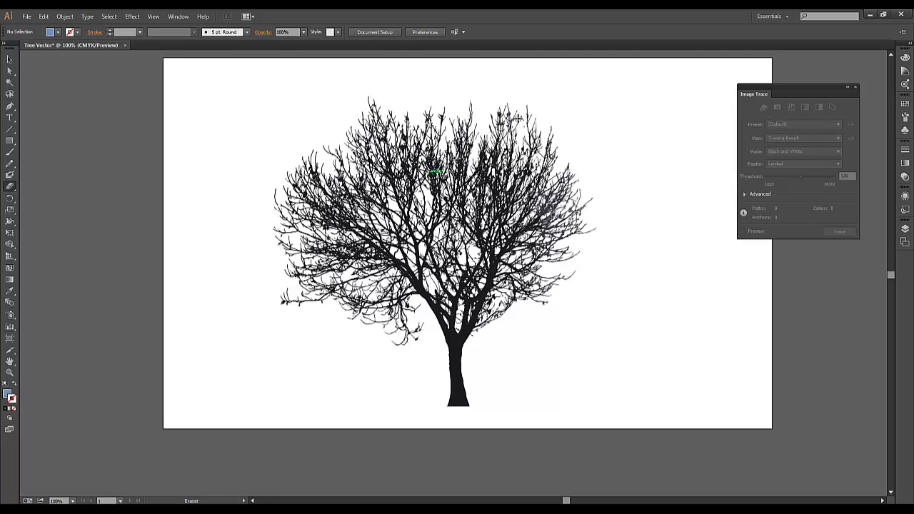
# - Erase stray twigs at the upper right of the crown, then fit the artboard in view
pyautogui.press('z')
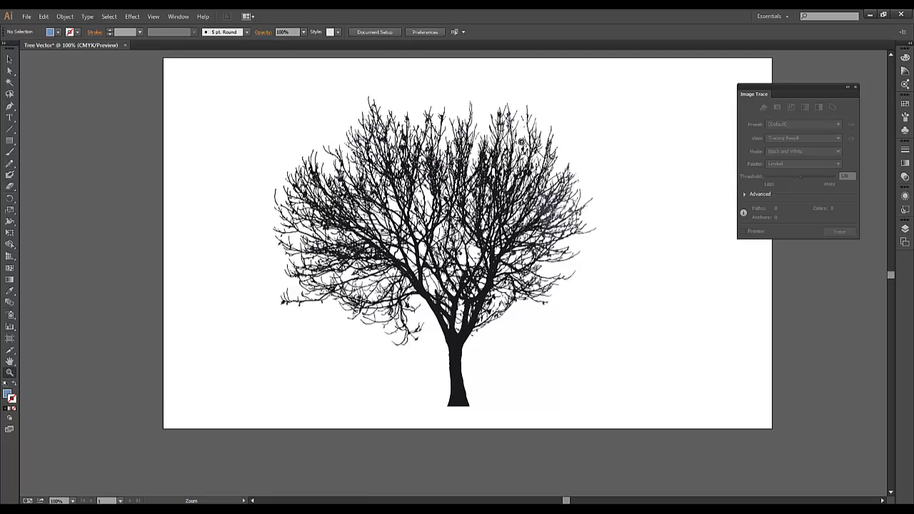
pyautogui.click(524, 133)
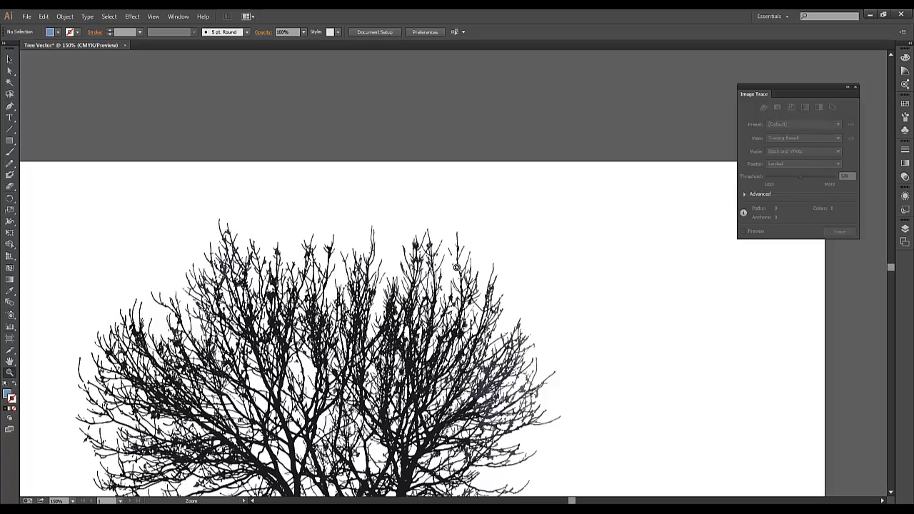
pyautogui.click(10, 186)
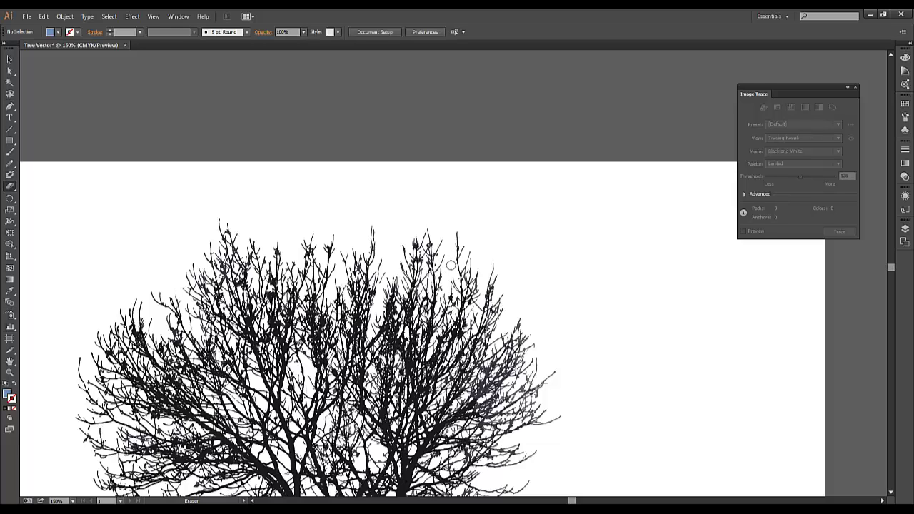
pyautogui.hotkey('ctrl', 'a')
pyautogui.hotkey('ctrl', '0')
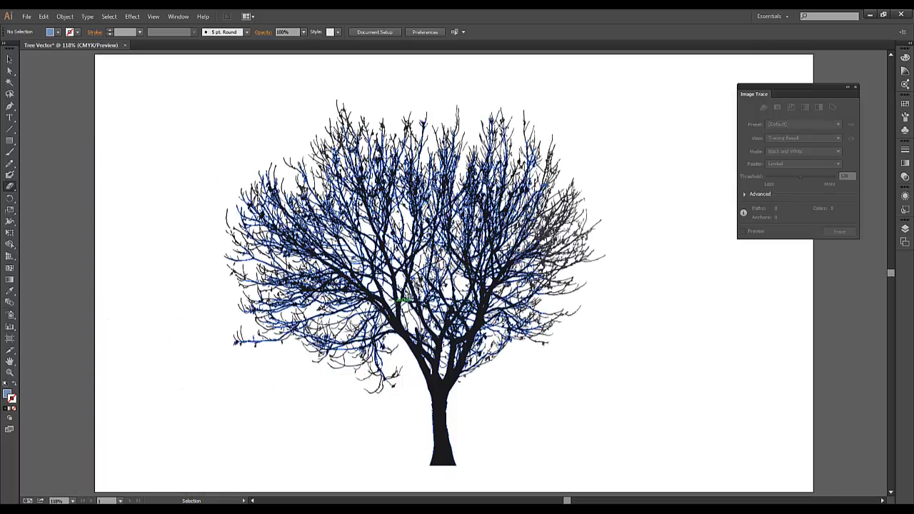
pyautogui.hotkey('ctrl', 'shift', 'a')
pyautogui.click(10, 60)
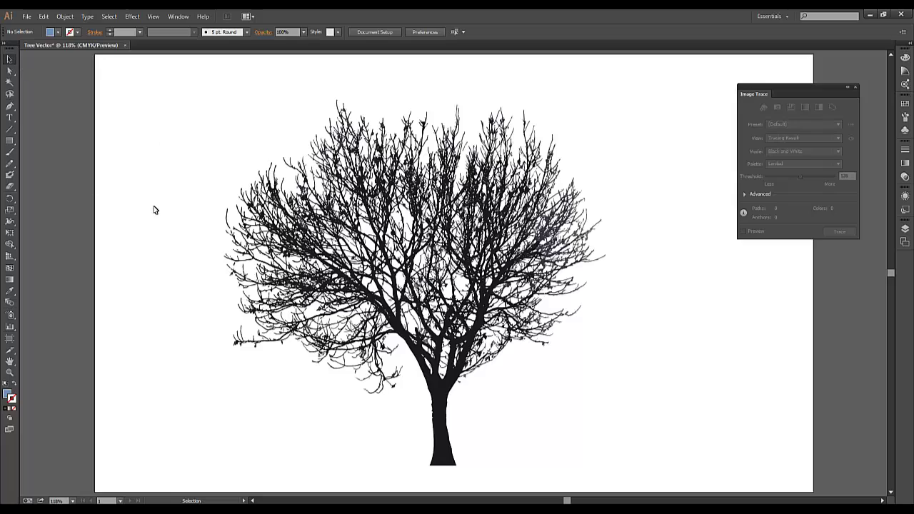